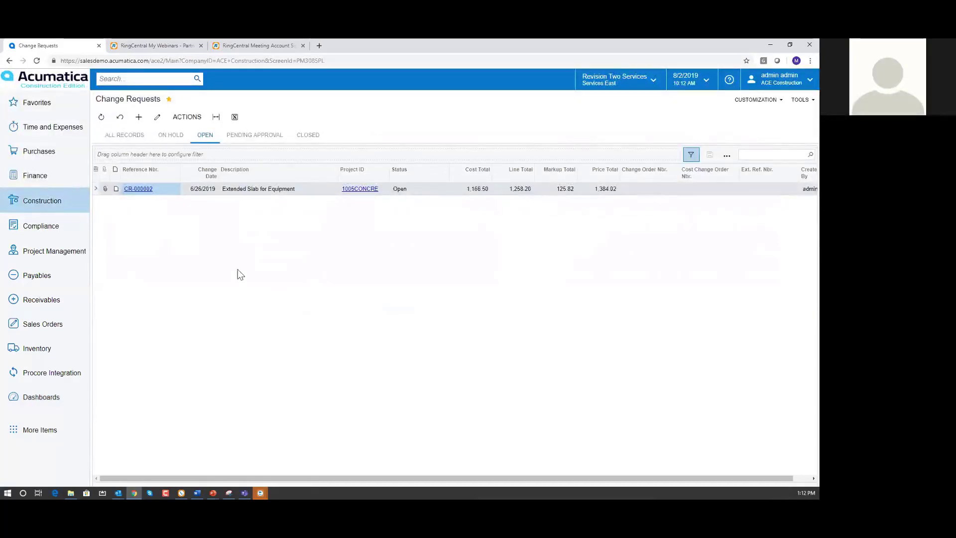
# Look over a blank change request form and browse the change request list by each status, ending on the open requests.
pyautogui.click(139, 117)
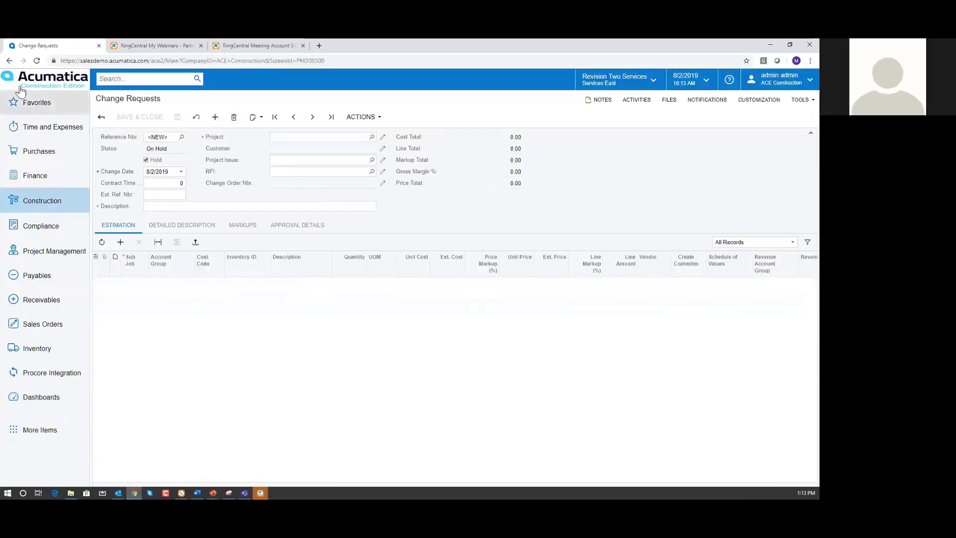
pyautogui.click(9, 60)
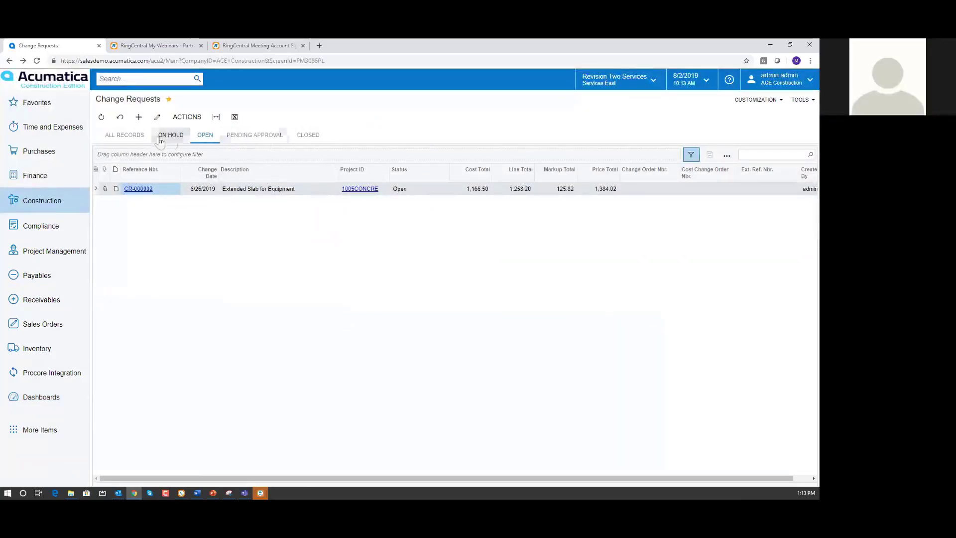
pyautogui.click(125, 136)
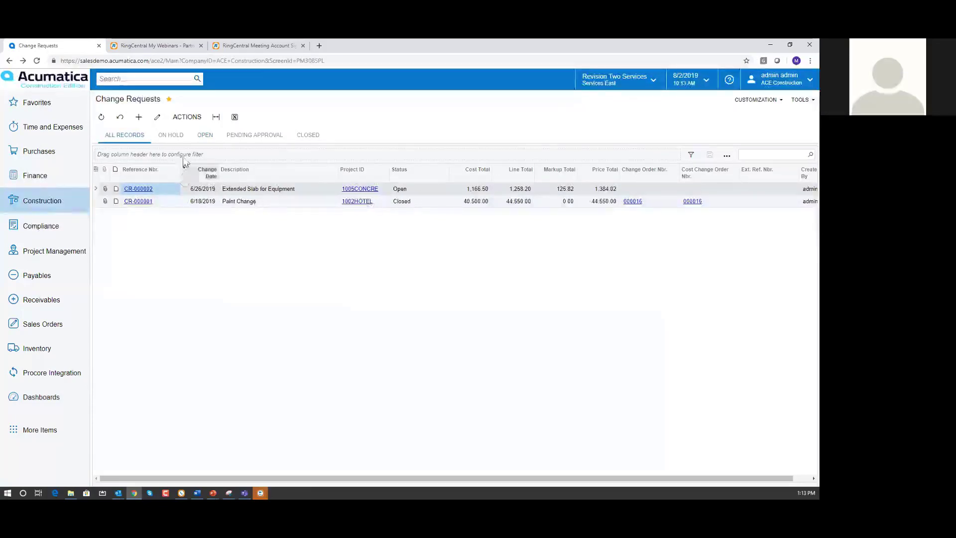
pyautogui.click(175, 136)
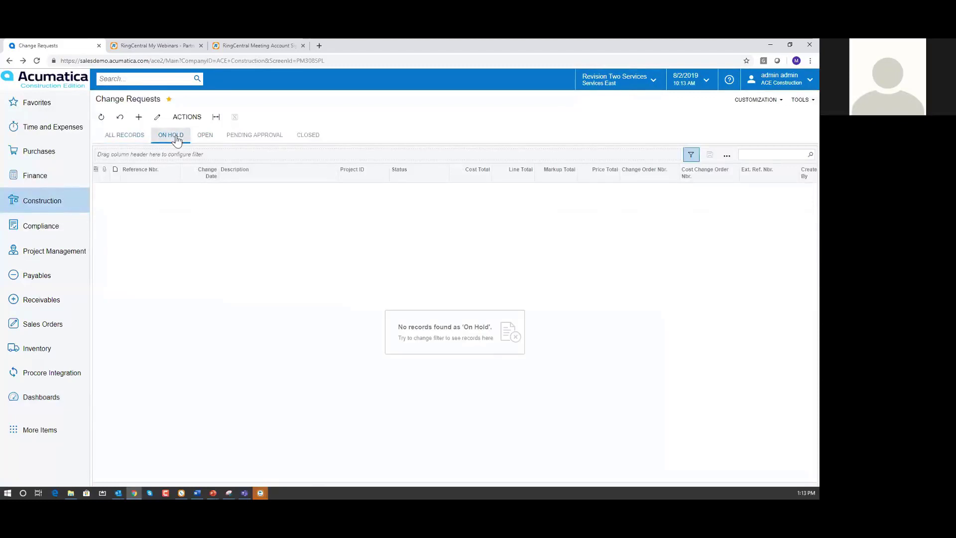
pyautogui.click(204, 138)
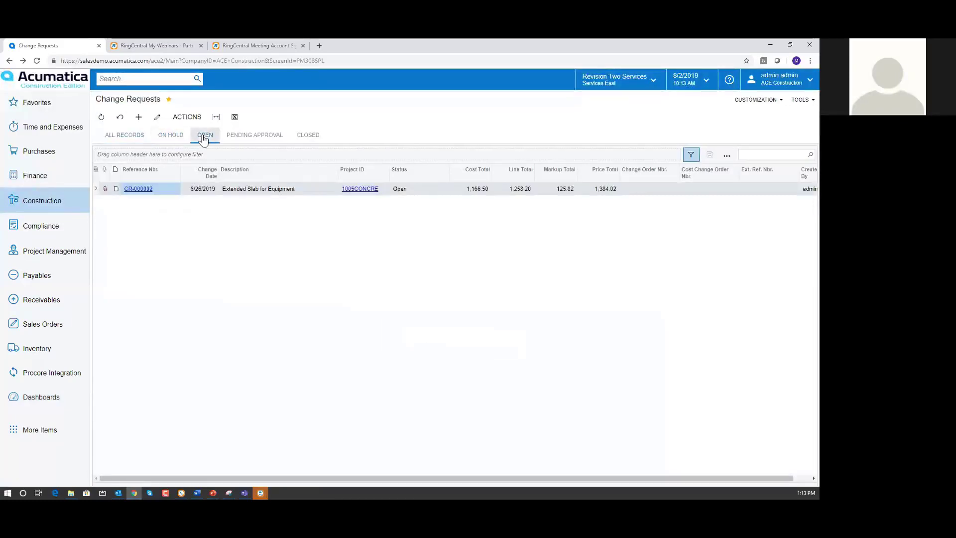
pyautogui.click(244, 137)
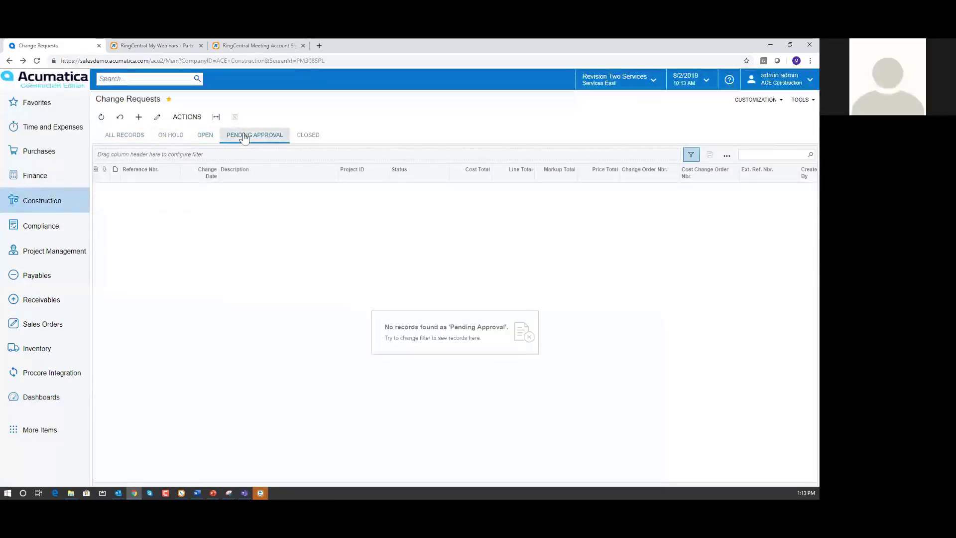
pyautogui.click(310, 136)
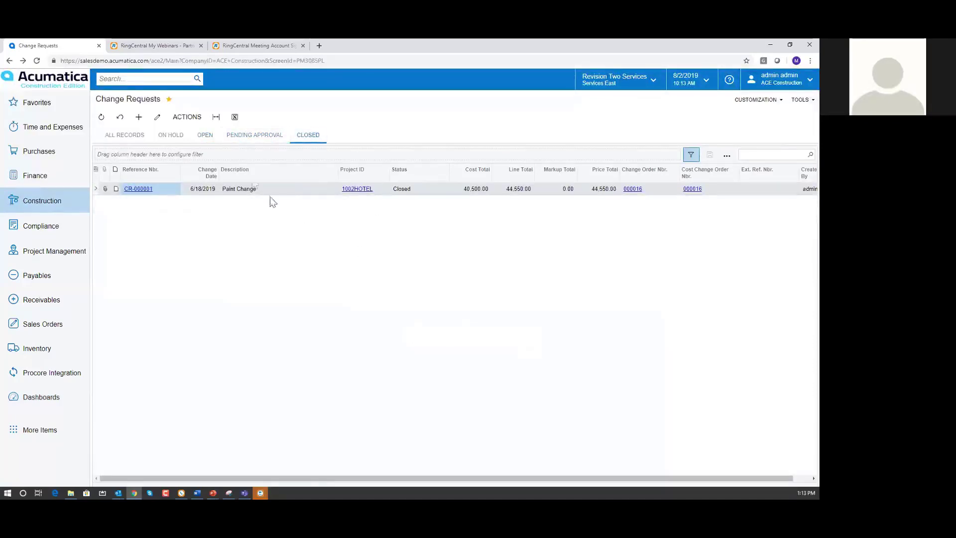
pyautogui.click(206, 139)
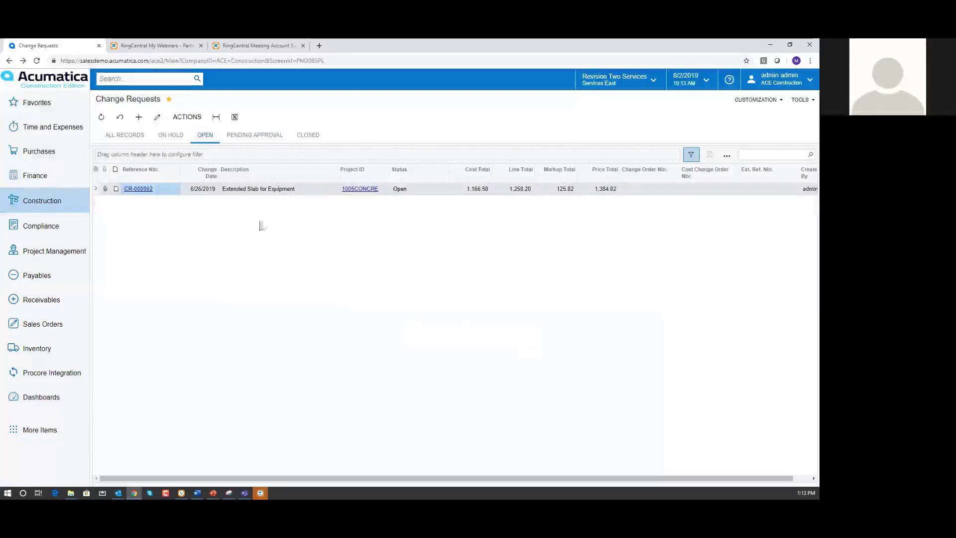
# Open the Extended Slab for Equipment change request and examine its detailed description, estimation lines and markups.
pyautogui.click(140, 190)
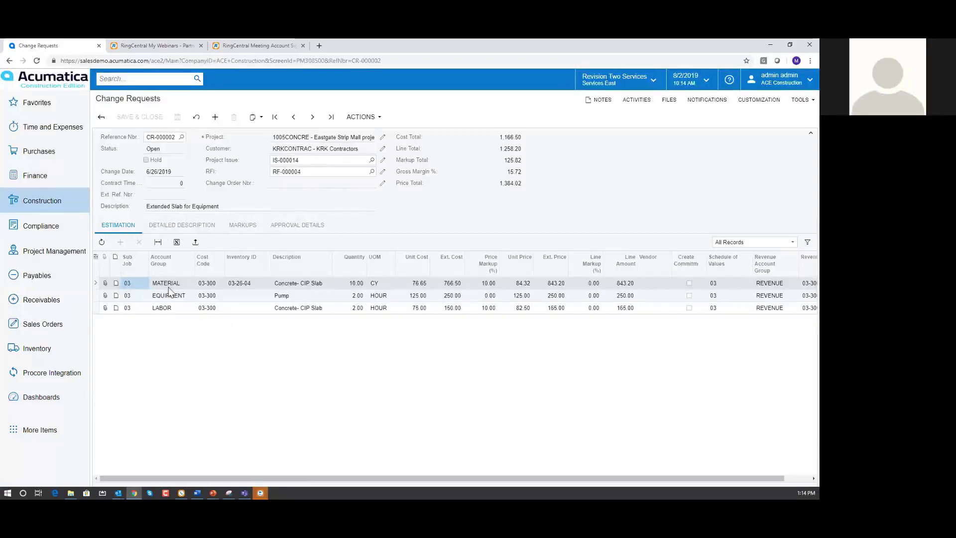
pyautogui.click(182, 225)
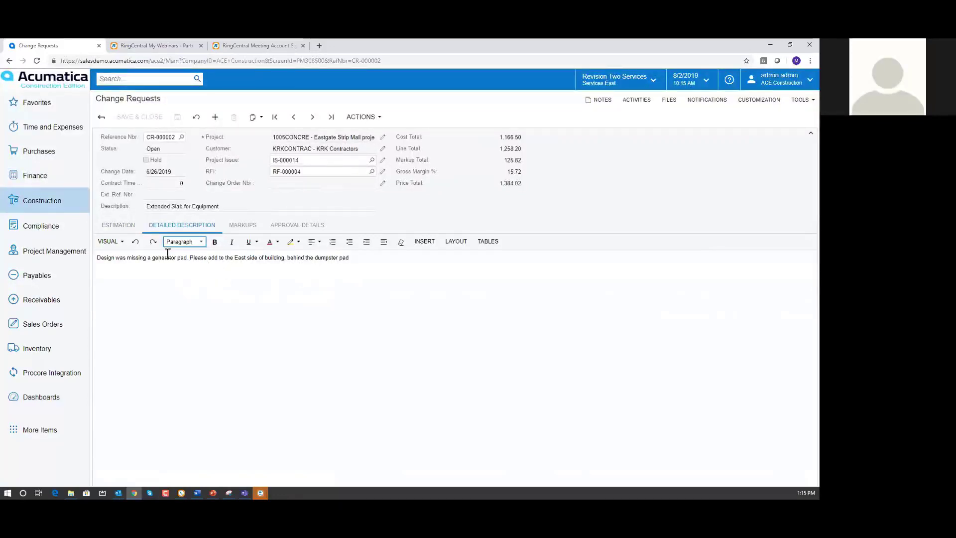
pyautogui.click(121, 229)
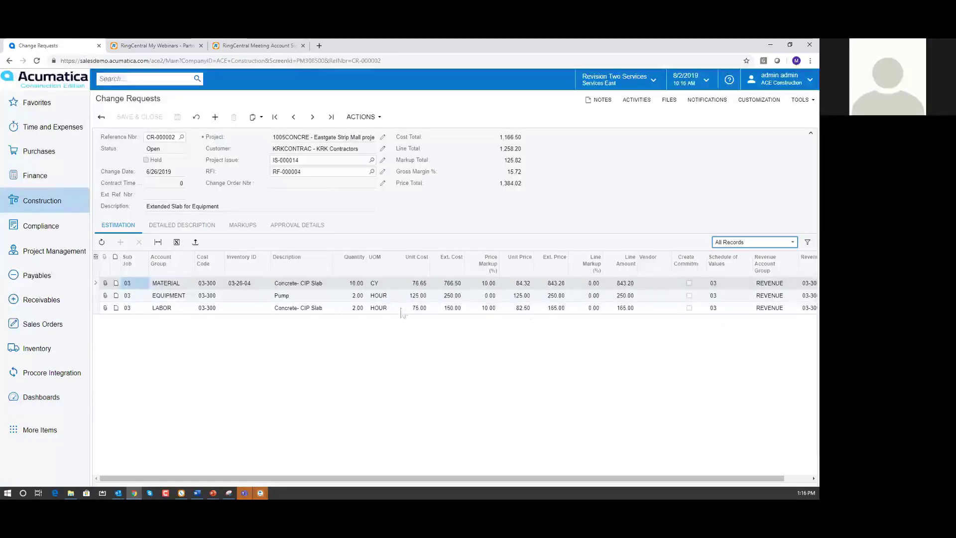
pyautogui.click(247, 226)
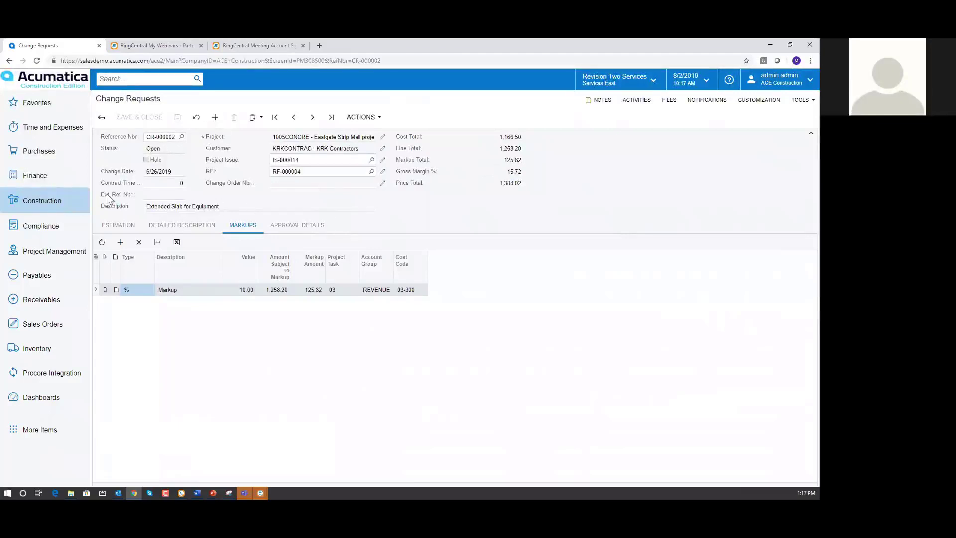
# Open the Add Slab for generator Pad change order of the 1005CONCRE project from the construction change orders.
pyautogui.click(43, 201)
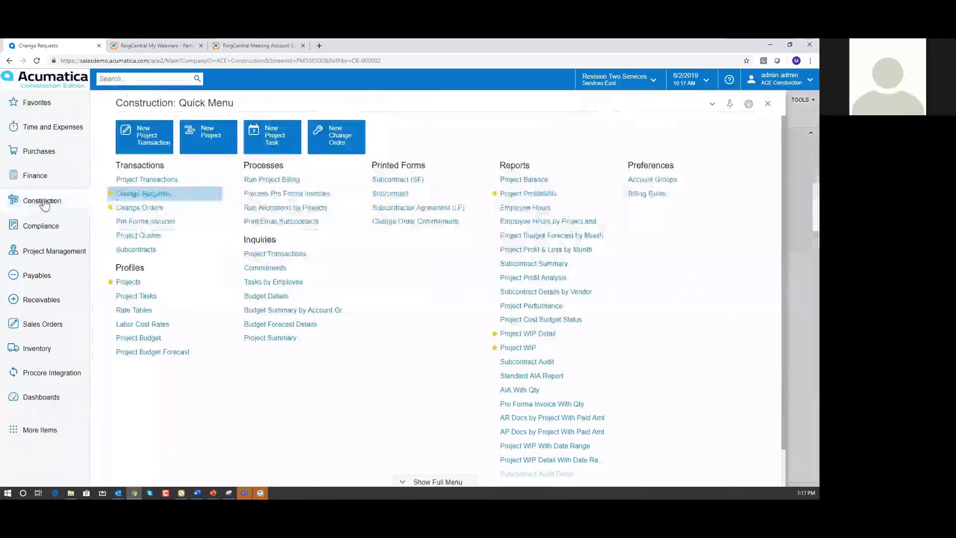
pyautogui.click(138, 208)
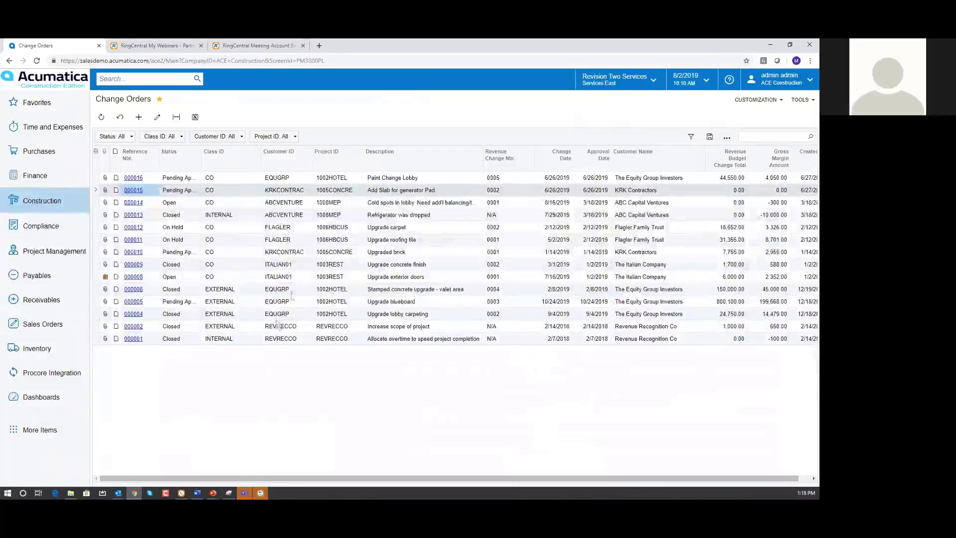
pyautogui.click(133, 190)
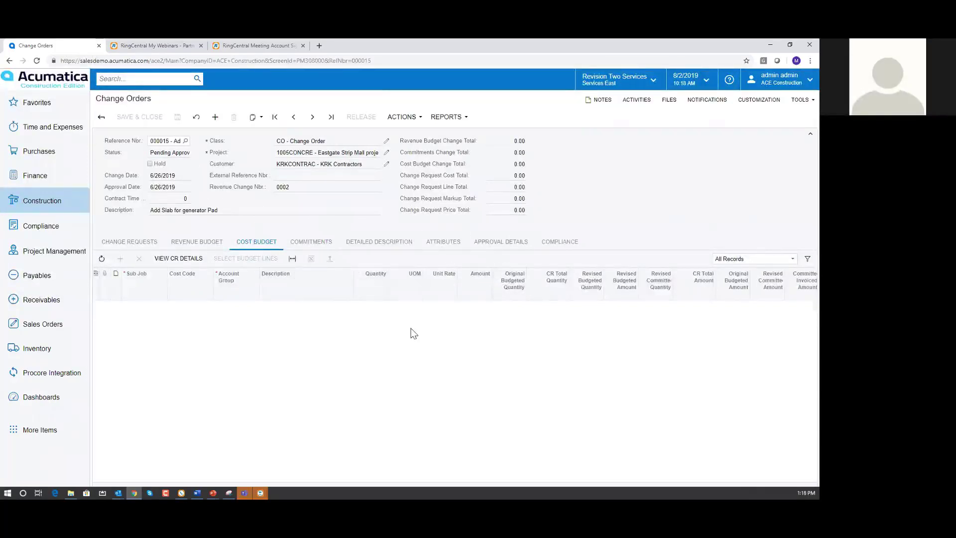
# Look through the change order's revenue budget, cost budget, commitments and detailed description before any change request is added.
pyautogui.click(207, 250)
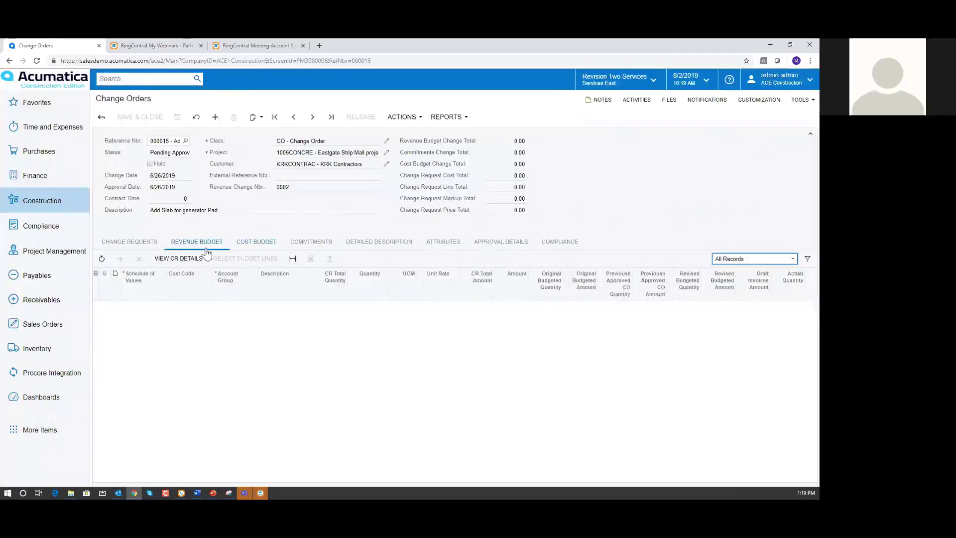
pyautogui.click(251, 243)
pyautogui.click(296, 243)
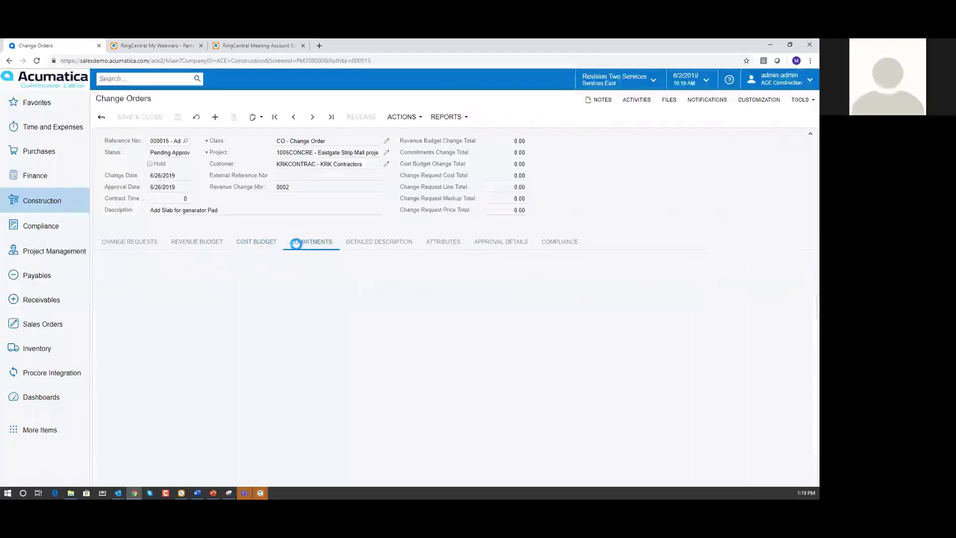
pyautogui.click(372, 242)
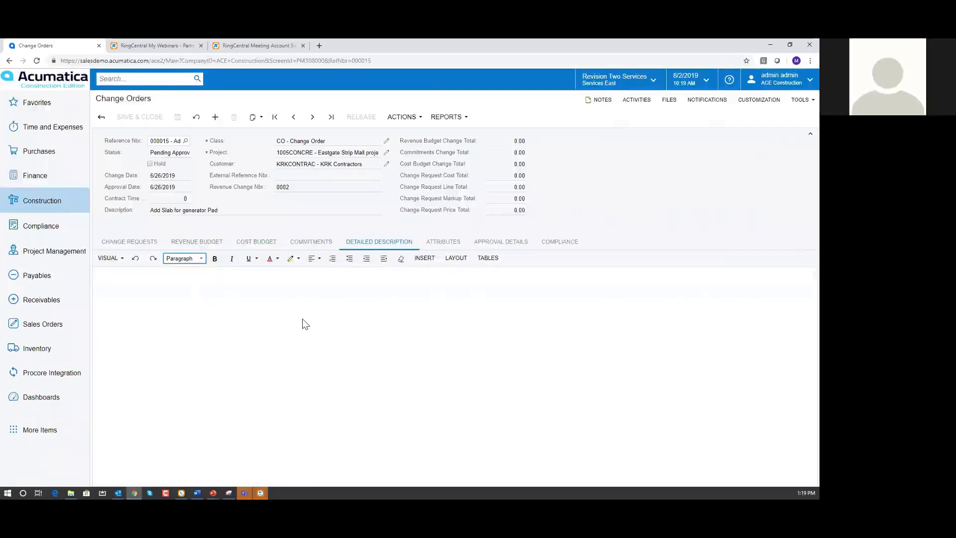
pyautogui.click(254, 242)
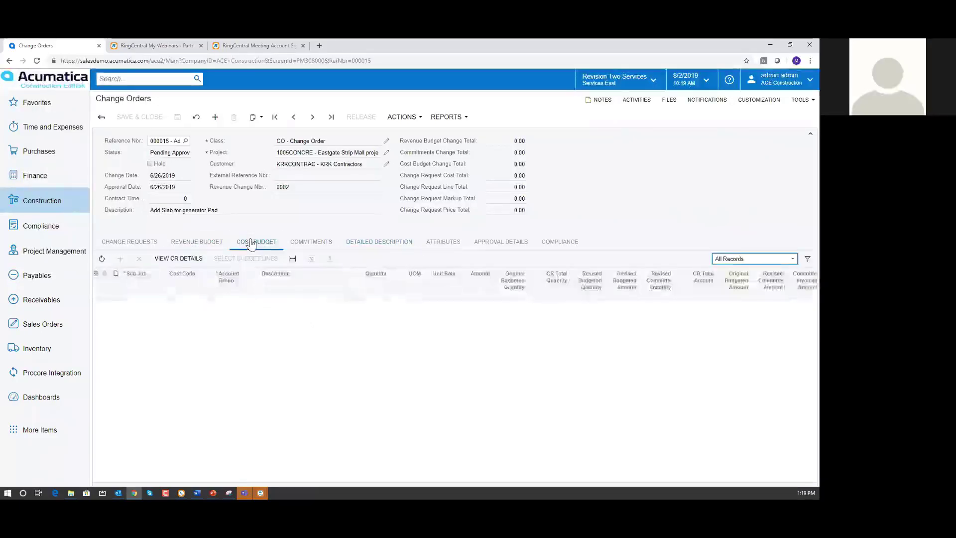
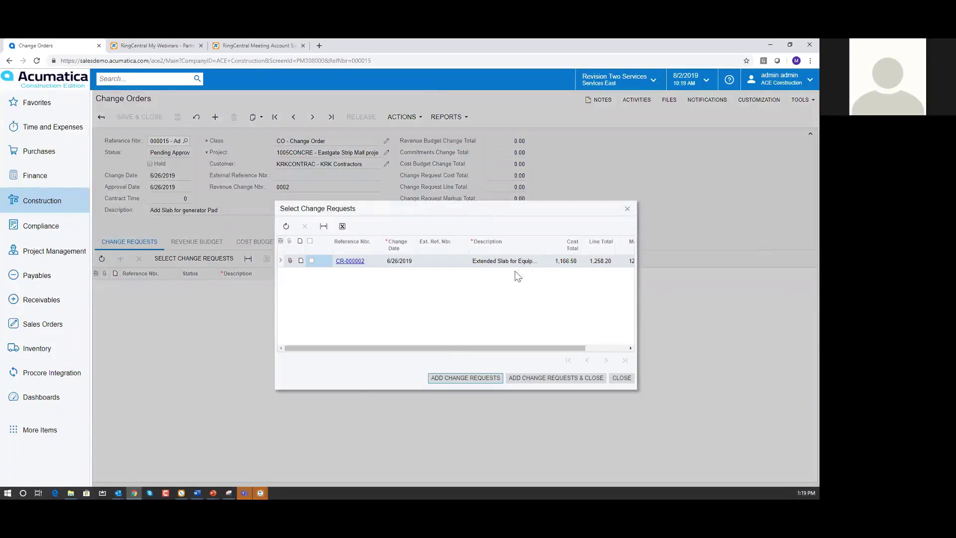
# Add the Extended Slab for Equipment change request to the change order and close the selection dialog.
pyautogui.click(312, 261)
pyautogui.click(539, 379)
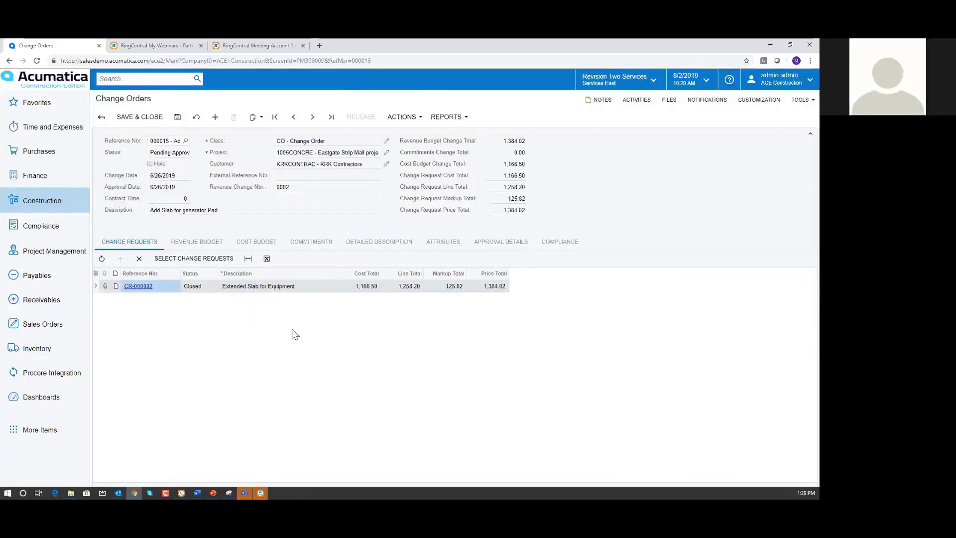
# Examine the cost and revenue budget lines brought in from the change request, including the revised amounts, and check the commitments.
pyautogui.click(257, 243)
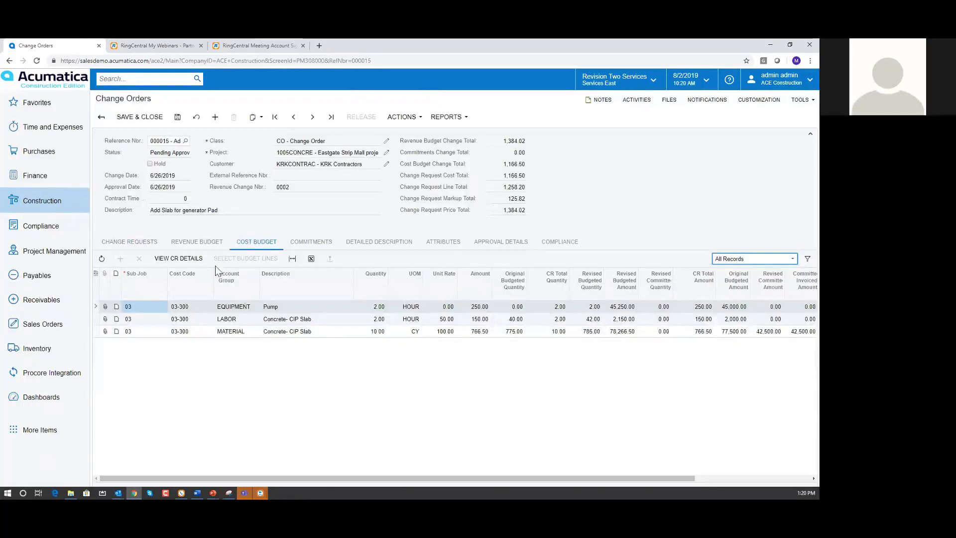
pyautogui.click(197, 241)
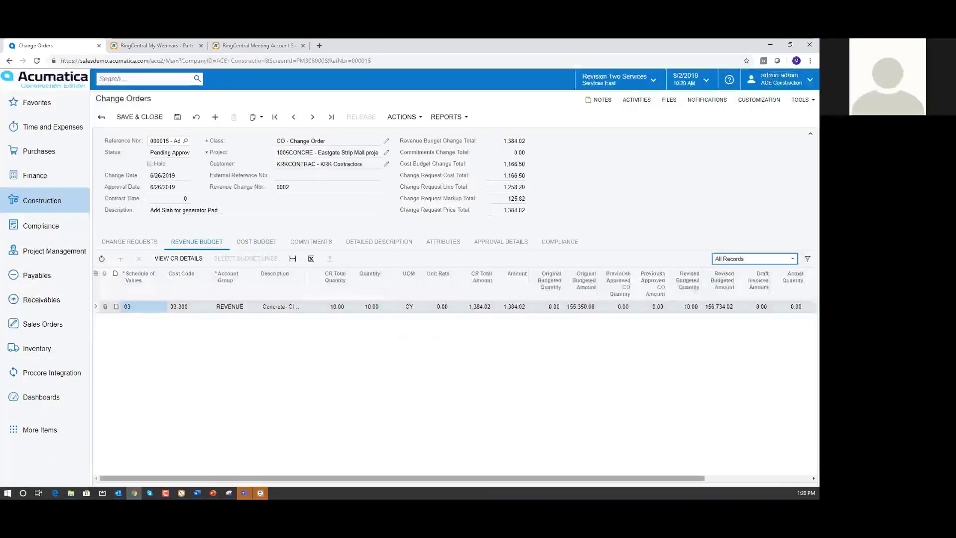
pyautogui.moveTo(379, 478); pyautogui.dragTo(406, 478)
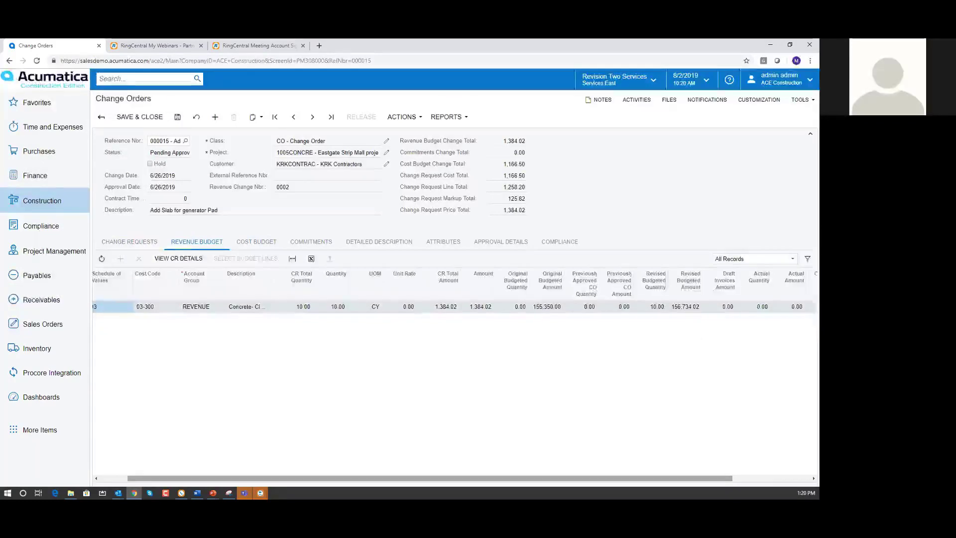
pyautogui.hscroll(4, 455, 373)
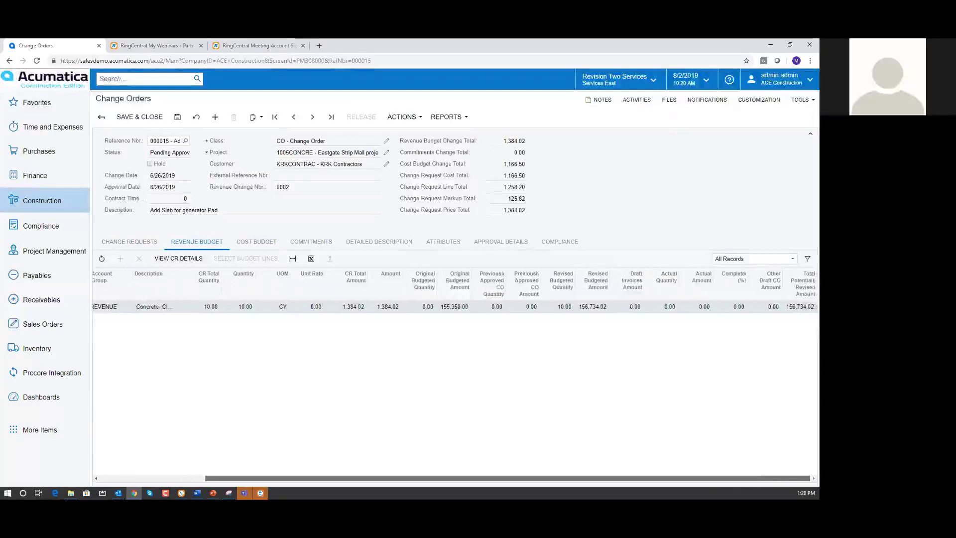
pyautogui.hscroll(-5, 608, 472)
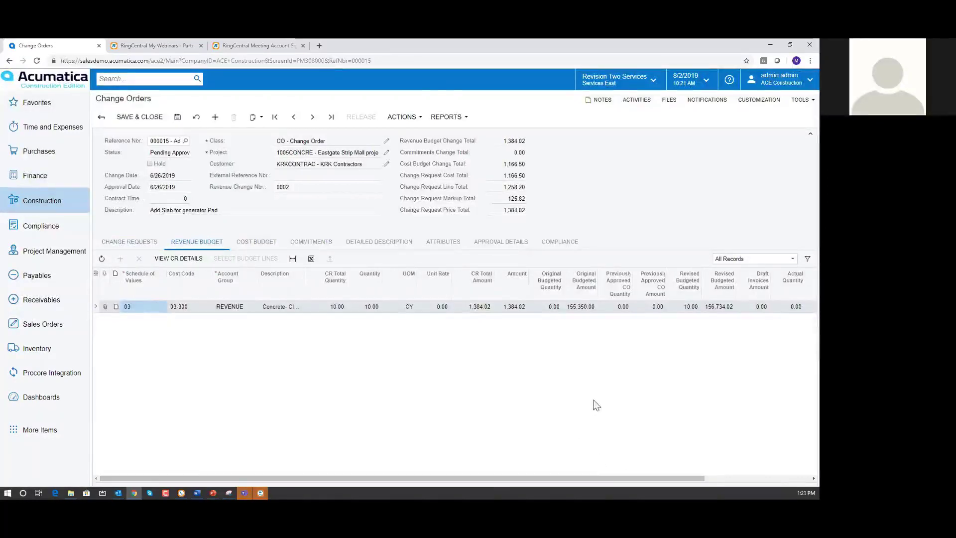
pyautogui.click(264, 244)
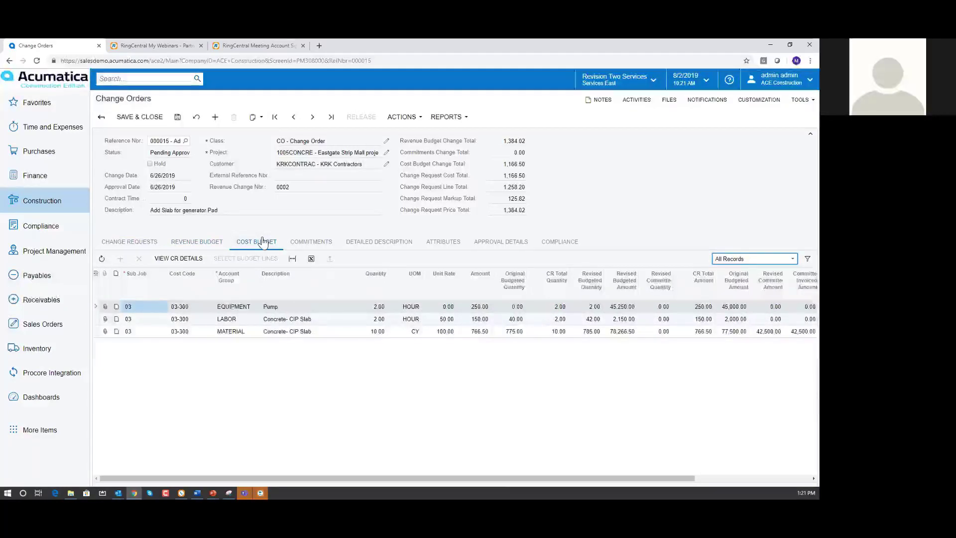
pyautogui.click(312, 244)
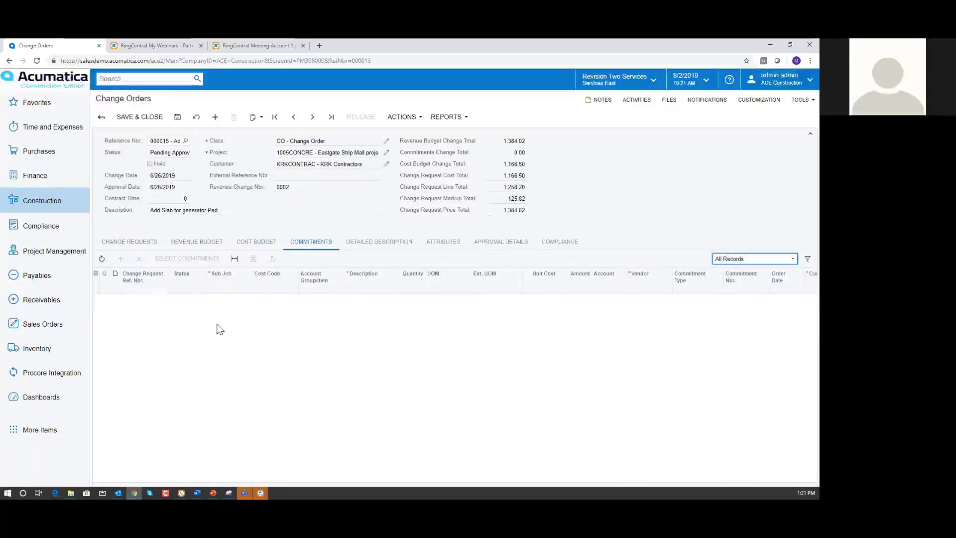
pyautogui.click(257, 242)
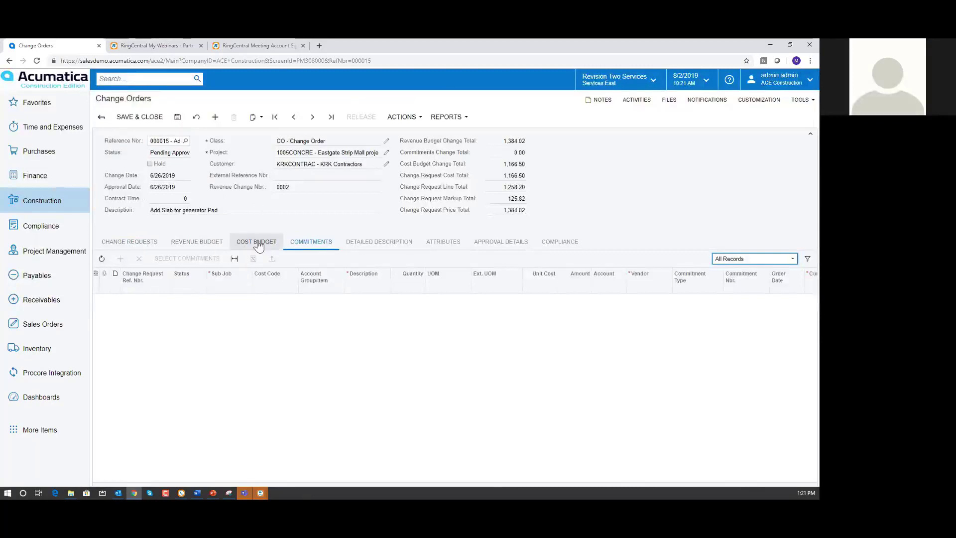
pyautogui.click(216, 243)
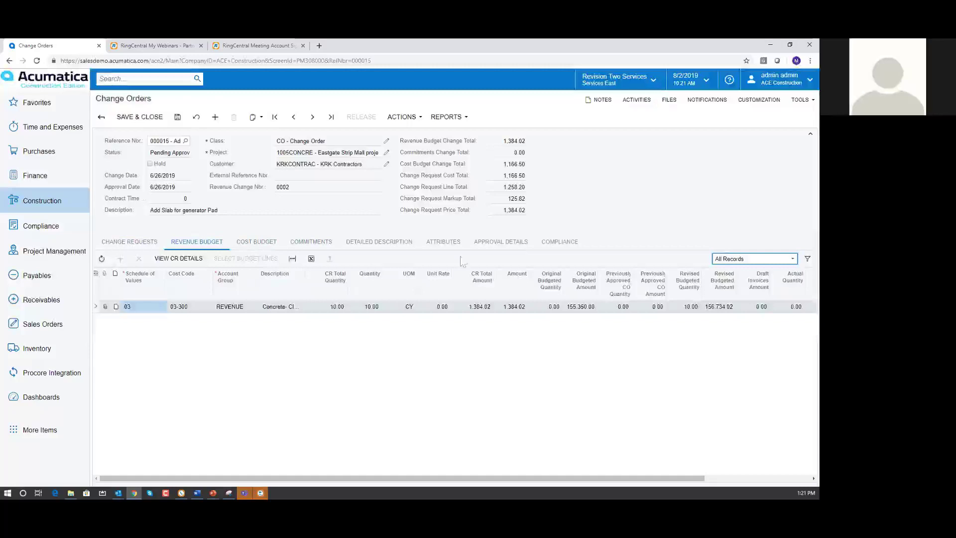
# Open the printed report of the change order and look through its sections down to the contractor and owner signature blocks.
pyautogui.click(417, 118)
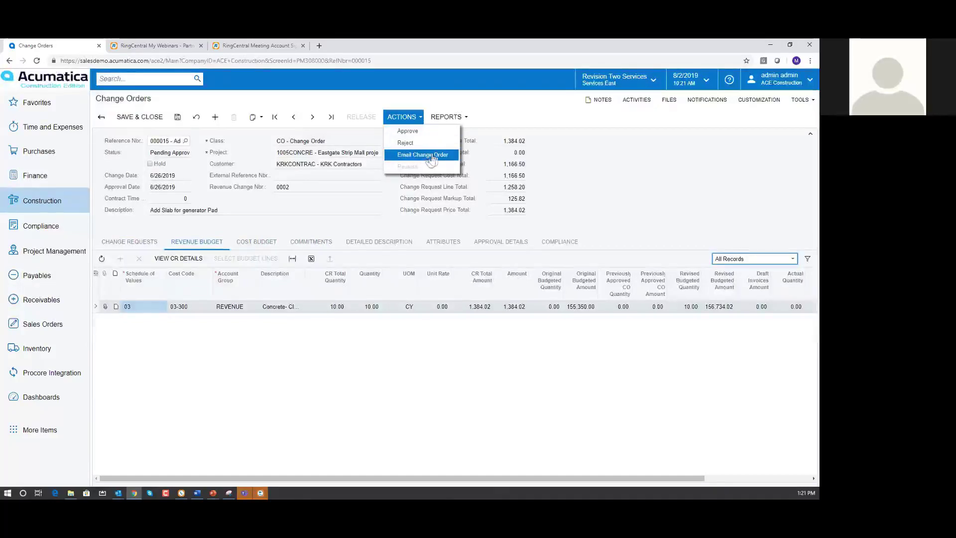
pyautogui.click(447, 117)
pyautogui.click(458, 131)
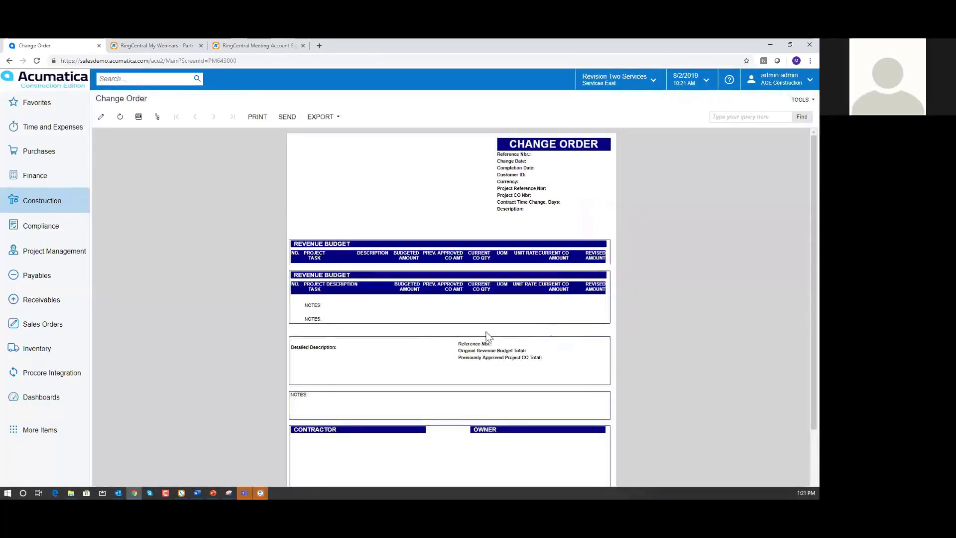
pyautogui.scroll(-2, 498, 335)
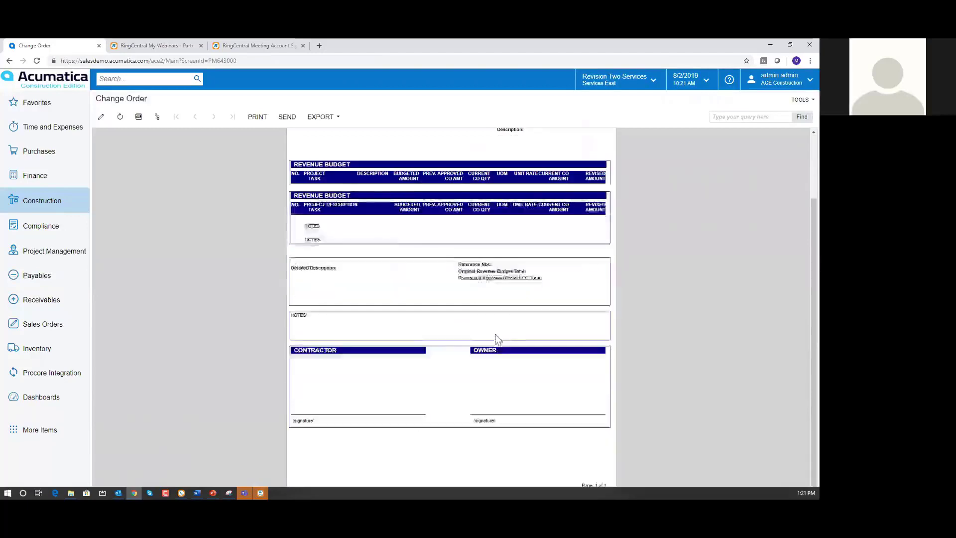
pyautogui.scroll(2, 498, 335)
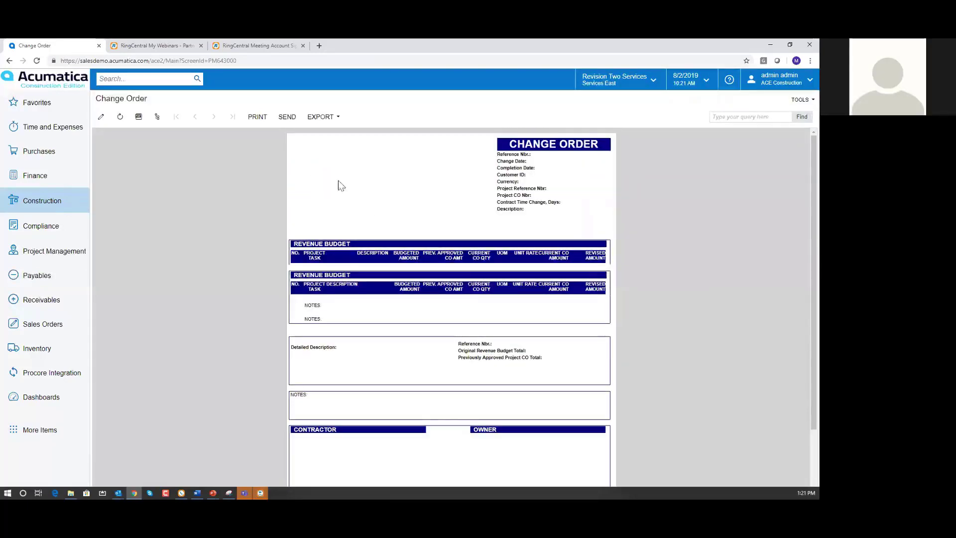
# Check the export formats available for the report, including PDF, and return to the change order.
pyautogui.click(330, 117)
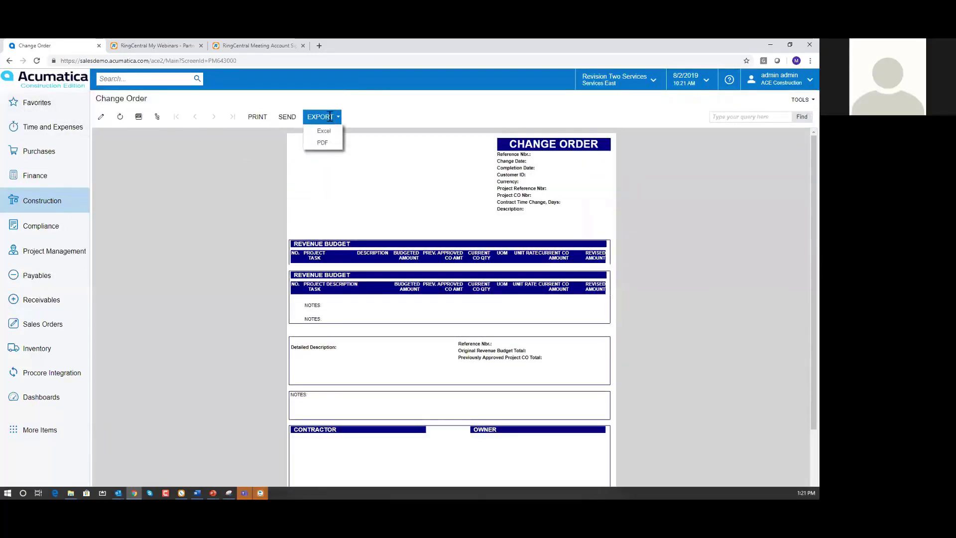
pyautogui.click(323, 143)
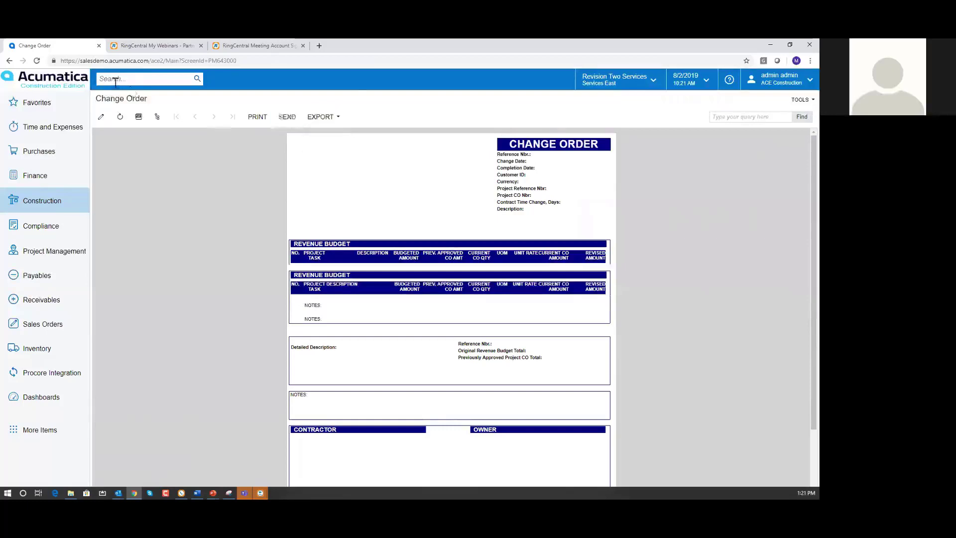
pyautogui.click(14, 61)
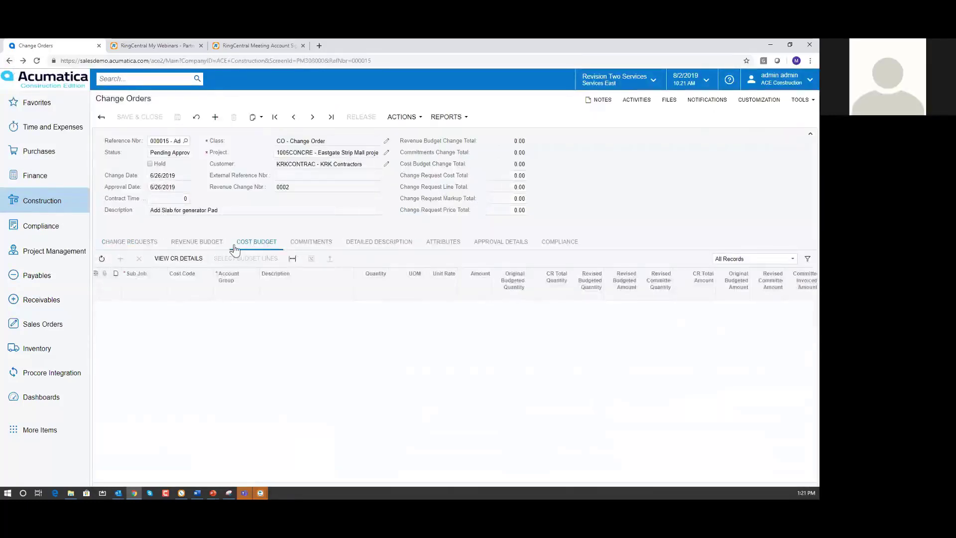
# Try to add the Extended Slab for Equipment change request to the emptied change order.
pyautogui.click(128, 243)
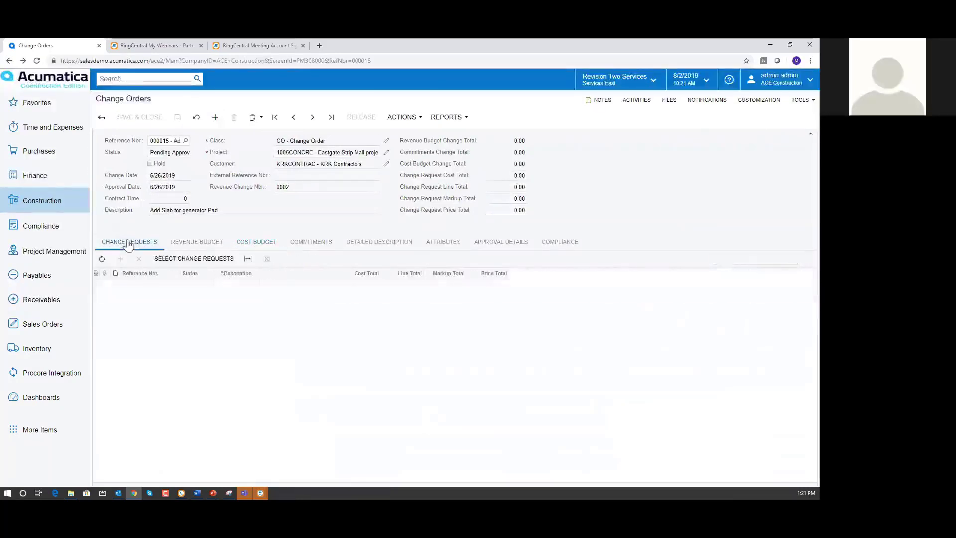
pyautogui.click(192, 259)
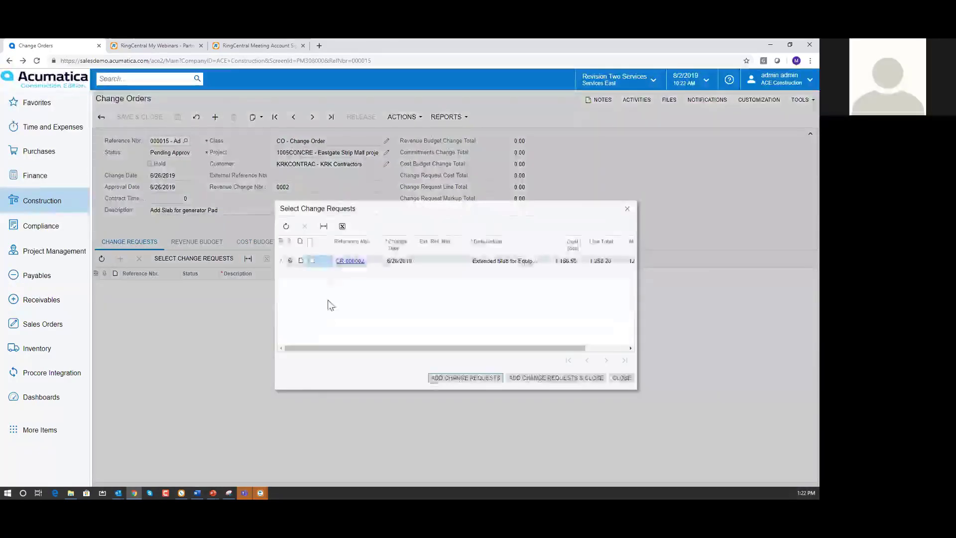
pyautogui.click(371, 262)
pyautogui.click(545, 378)
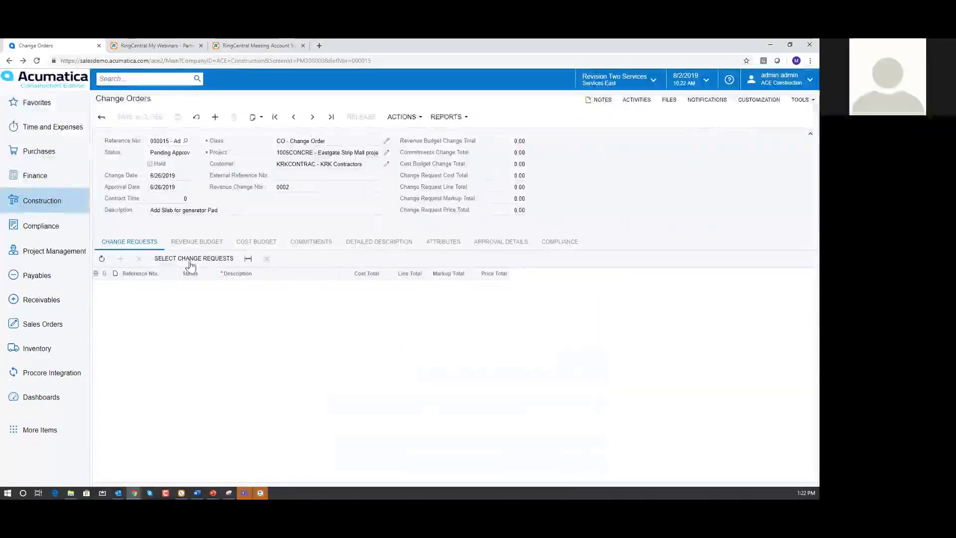
# Mark change request CR-000002 for selection, add it to the change order, and save the change order.
pyautogui.click(191, 260)
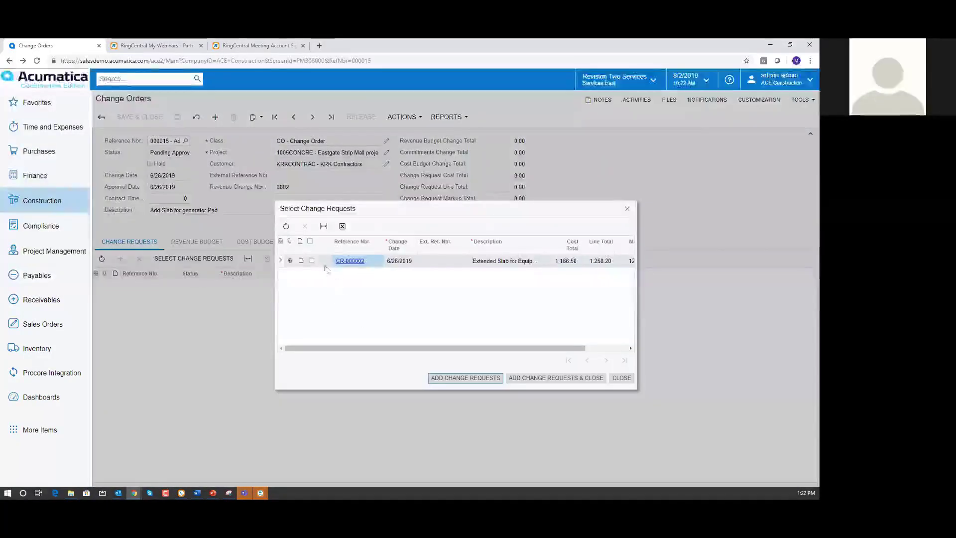
pyautogui.click(311, 260)
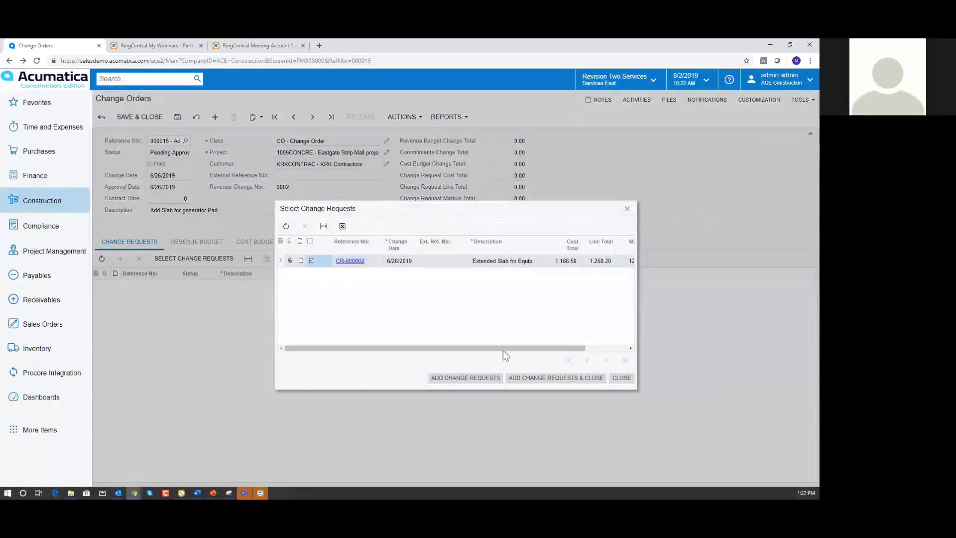
pyautogui.click(545, 377)
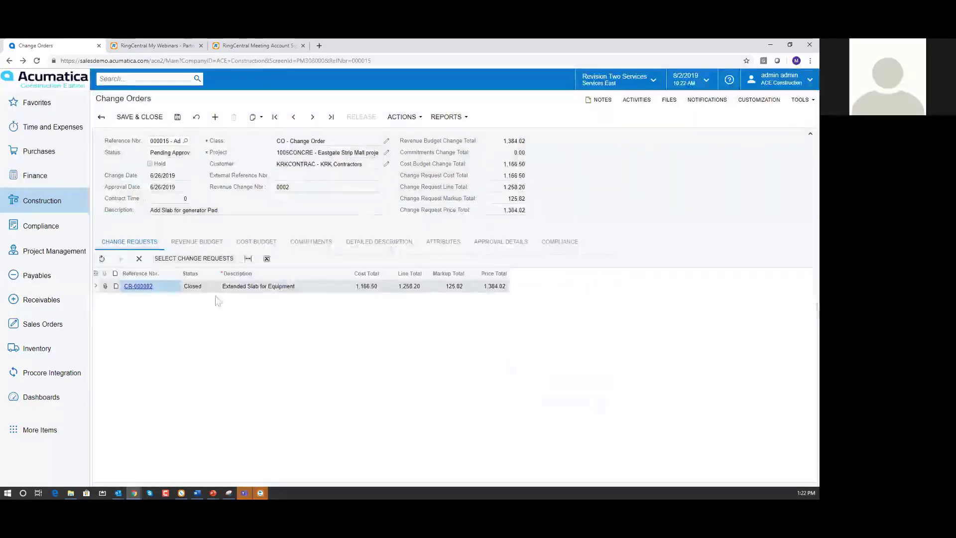
pyautogui.click(178, 117)
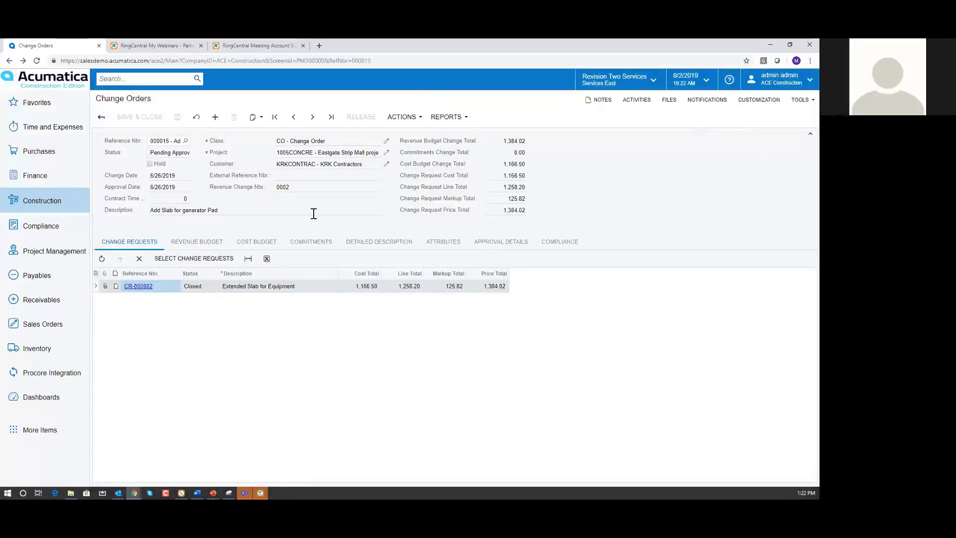
# Check the cost budget and revenue budget lines of the saved change order.
pyautogui.click(241, 240)
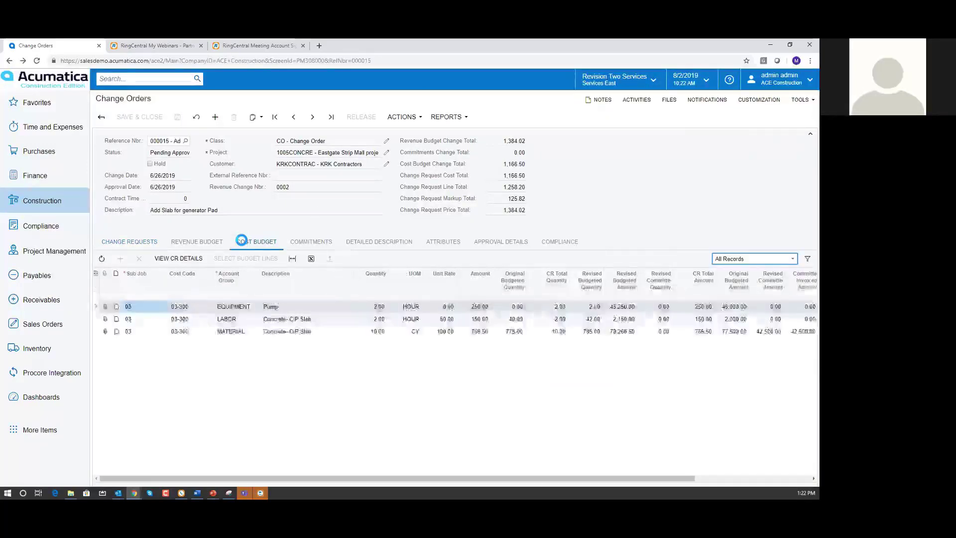
pyautogui.click(197, 241)
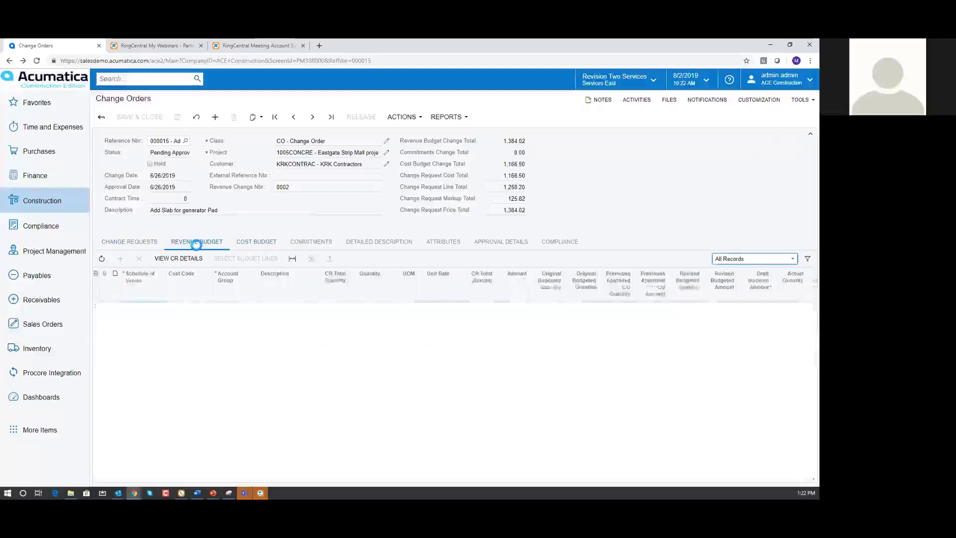